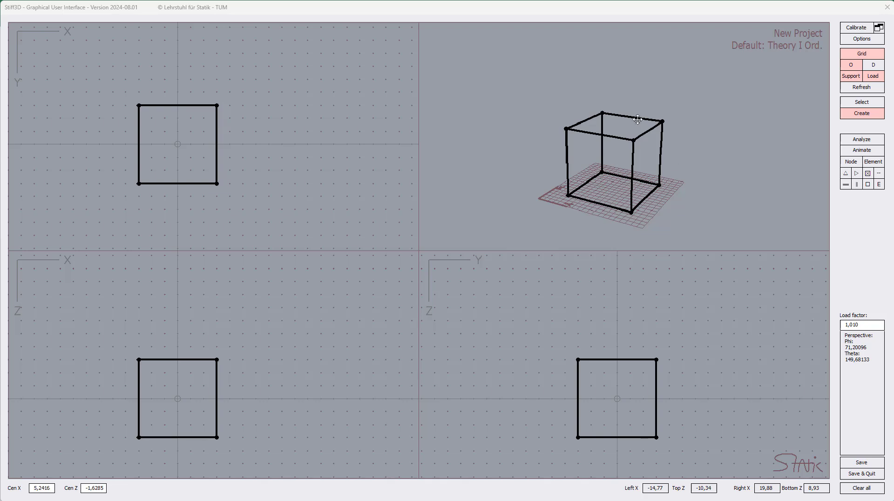
# Step: Move the cube frame's upper corner node from X 3, Y 3, Z -3 to X 5, Z -5, and adjust its Y to 4
pyautogui.moveTo(574, 145); pyautogui.dragTo(396, 272)
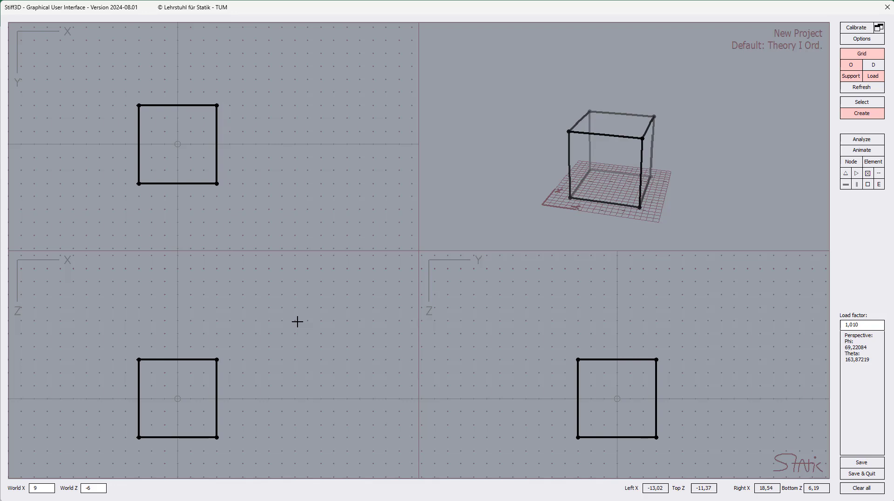
pyautogui.click(859, 114)
pyautogui.click(859, 115)
pyautogui.click(217, 359)
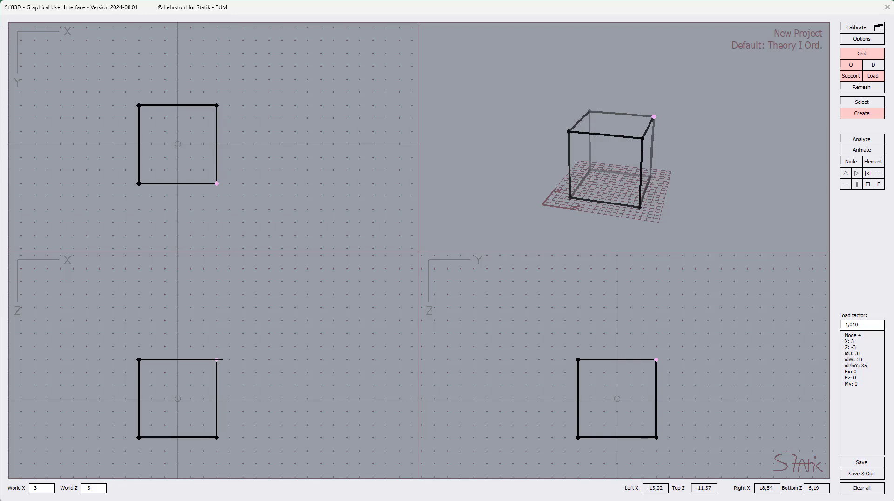
pyautogui.moveTo(217, 359); pyautogui.dragTo(244, 340)
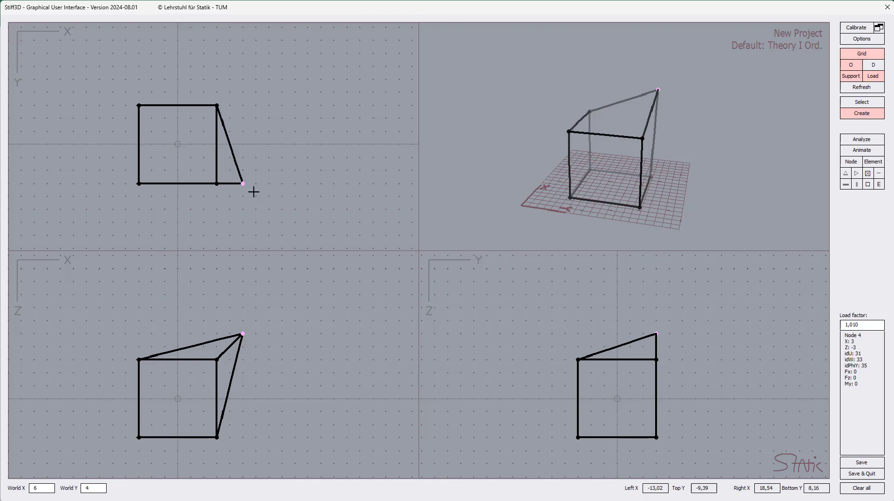
pyautogui.moveTo(246, 185); pyautogui.dragTo(246, 210)
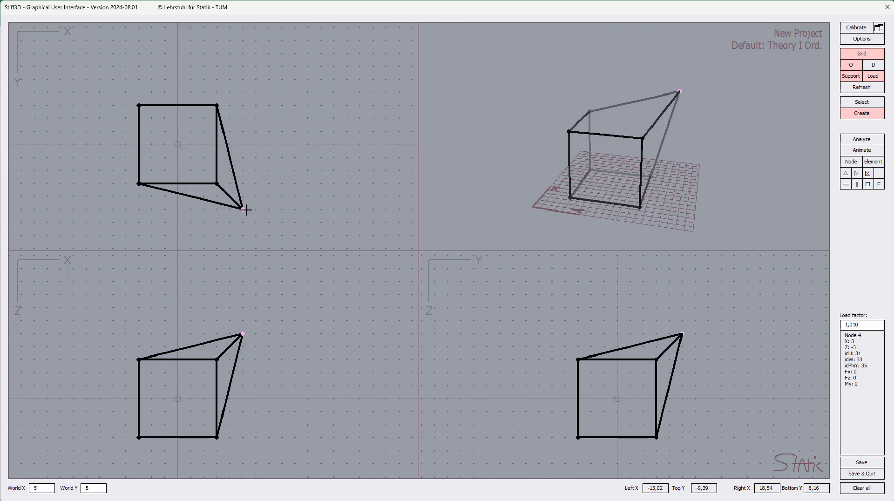
pyautogui.click(683, 334)
pyautogui.moveTo(683, 334)
pyautogui.mouseDown()
pyautogui.moveTo(658, 309)
pyautogui.moveTo(675, 299)
pyautogui.moveTo(681, 308)
pyautogui.moveTo(669, 333)
pyautogui.mouseUp()
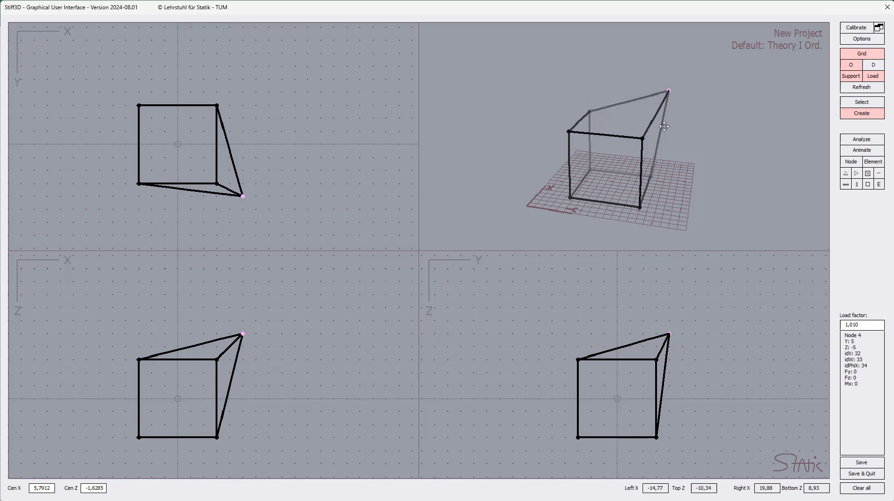
# Step: Reposition the displaced corner node in the perspective view, bringing it down to the level of the cube's top face
pyautogui.moveTo(668, 140); pyautogui.dragTo(610, 103)
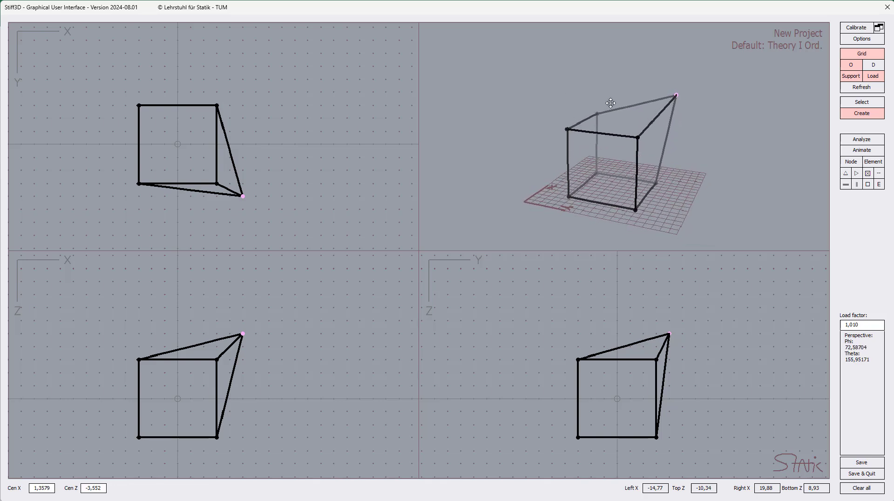
pyautogui.rightClick(749, 94)
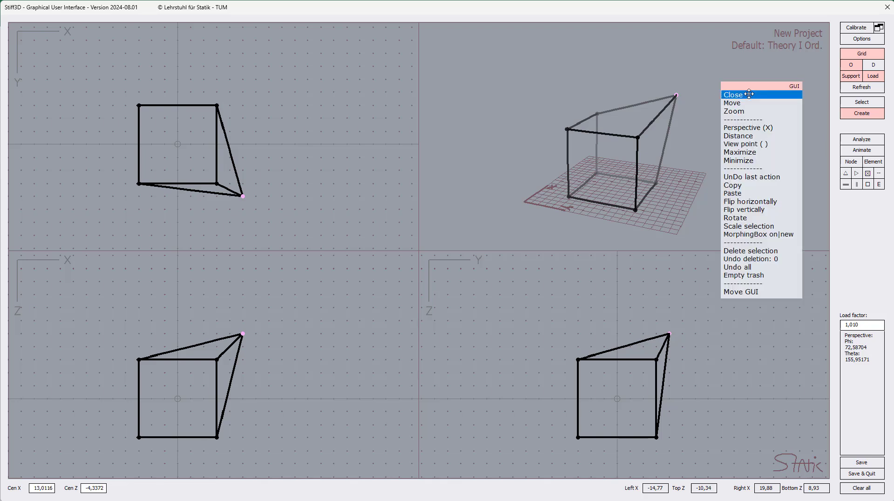
pyautogui.click(755, 127)
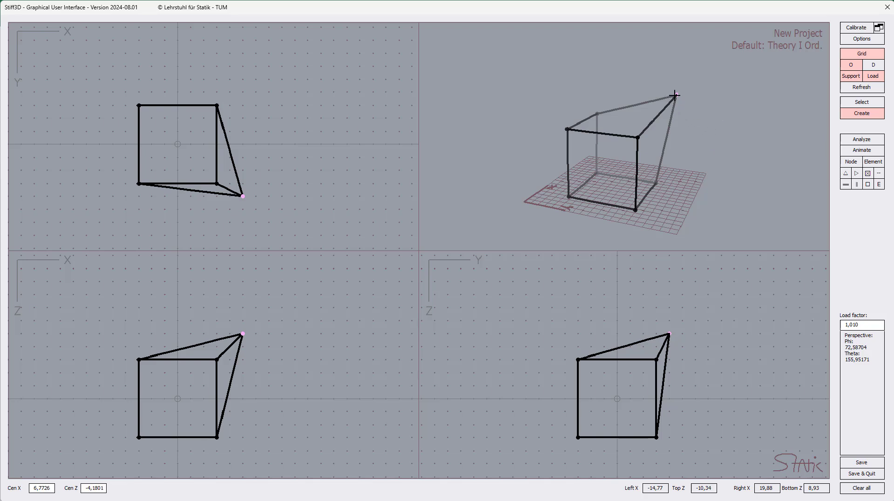
pyautogui.moveTo(677, 94); pyautogui.dragTo(683, 118)
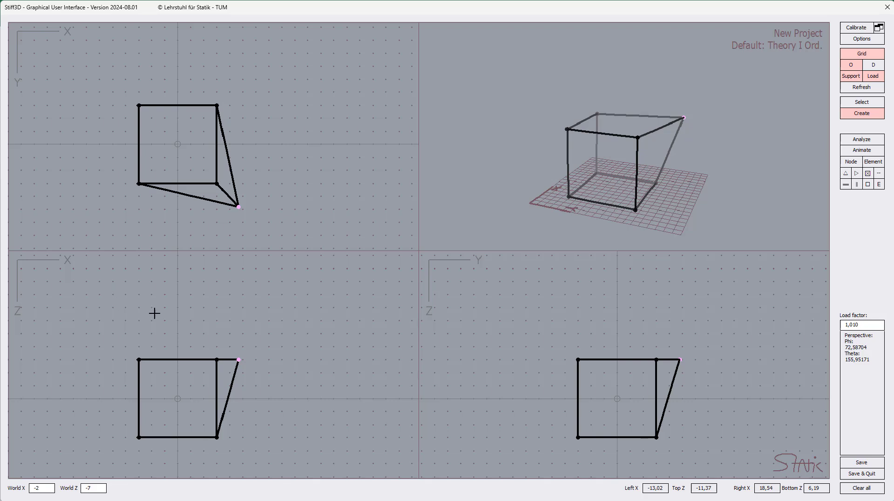
# Step: Return the displaced node to the cube's corner at X 3, Y 3, Z -3
pyautogui.moveTo(238, 360); pyautogui.dragTo(220, 357)
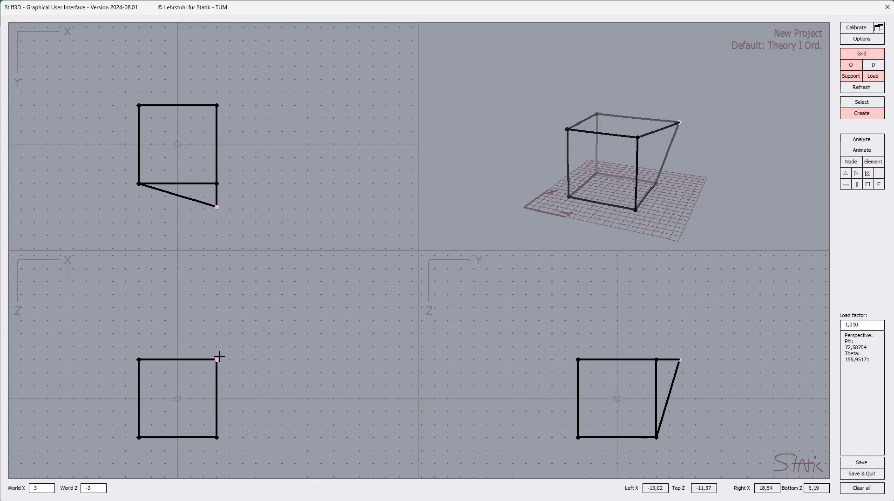
pyautogui.moveTo(217, 207); pyautogui.dragTo(219, 188)
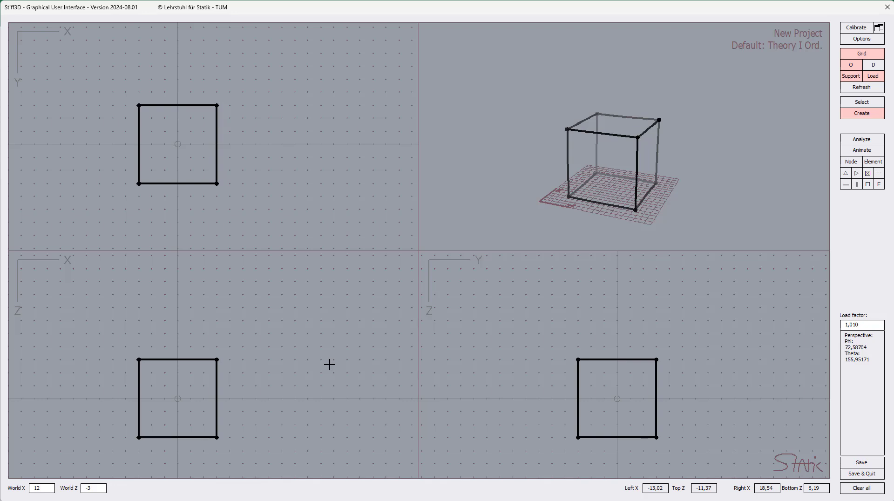
# Step: Select the cube's four top nodes in the XZ view, try moving them together, and clear the selection
pyautogui.moveTo(108, 340); pyautogui.dragTo(241, 373)
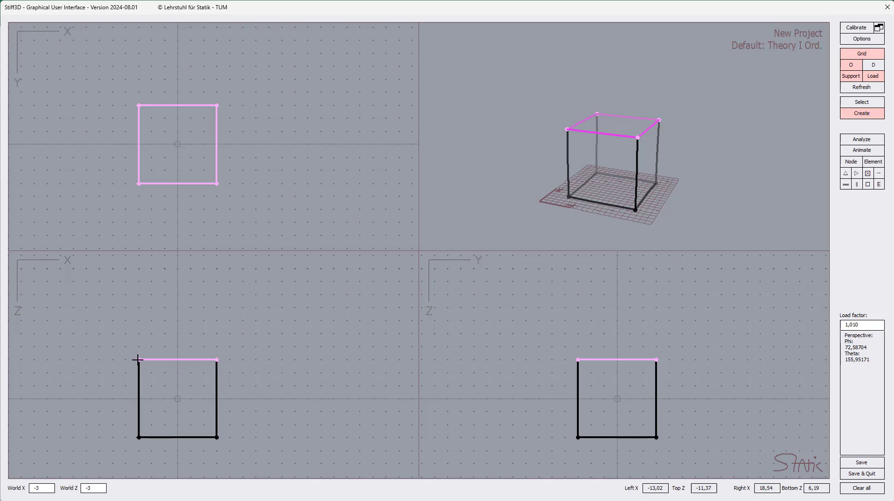
pyautogui.moveTo(138, 358)
pyautogui.mouseDown()
pyautogui.moveTo(136, 309)
pyautogui.moveTo(231, 314)
pyautogui.moveTo(231, 353)
pyautogui.moveTo(173, 375)
pyautogui.moveTo(139, 371)
pyautogui.moveTo(141, 360)
pyautogui.mouseUp()
pyautogui.click(255, 356)
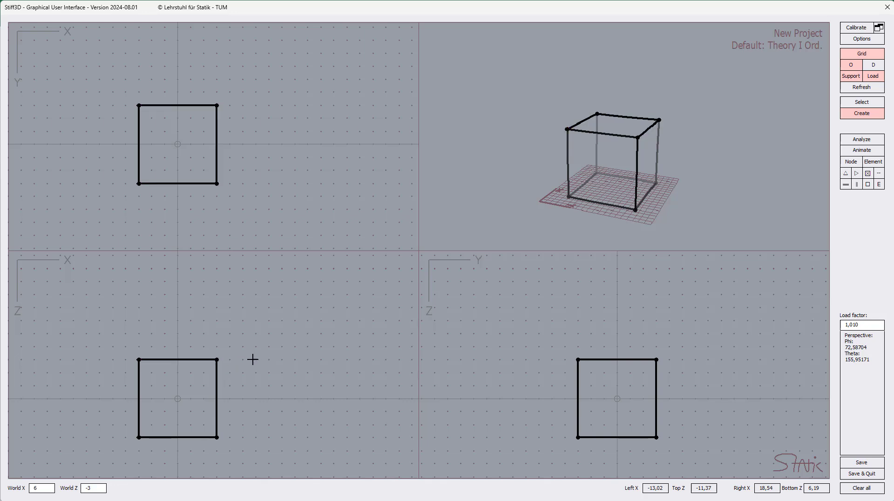
# Step: Shift the cube's top face by -1 along Y from the YZ view, and move it back in the XY view
pyautogui.moveTo(537, 331); pyautogui.dragTo(671, 375)
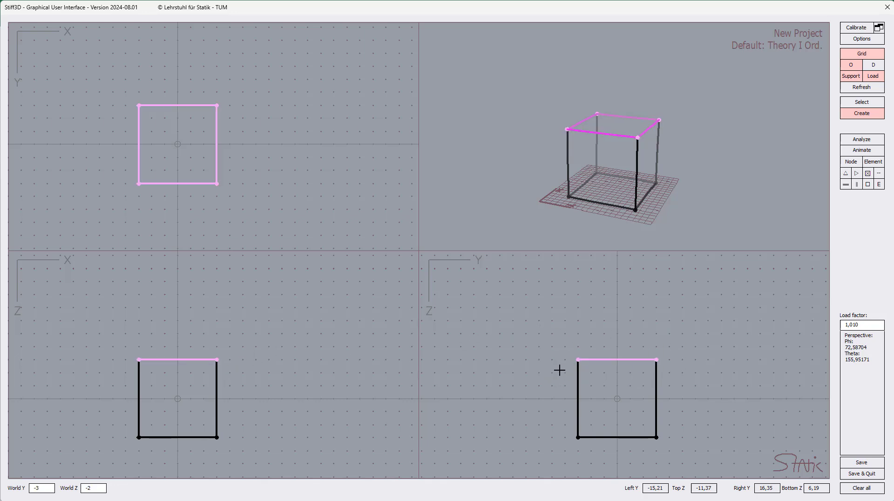
pyautogui.moveTo(580, 359)
pyautogui.mouseDown()
pyautogui.moveTo(625, 329)
pyautogui.moveTo(573, 336)
pyautogui.moveTo(569, 361)
pyautogui.mouseUp()
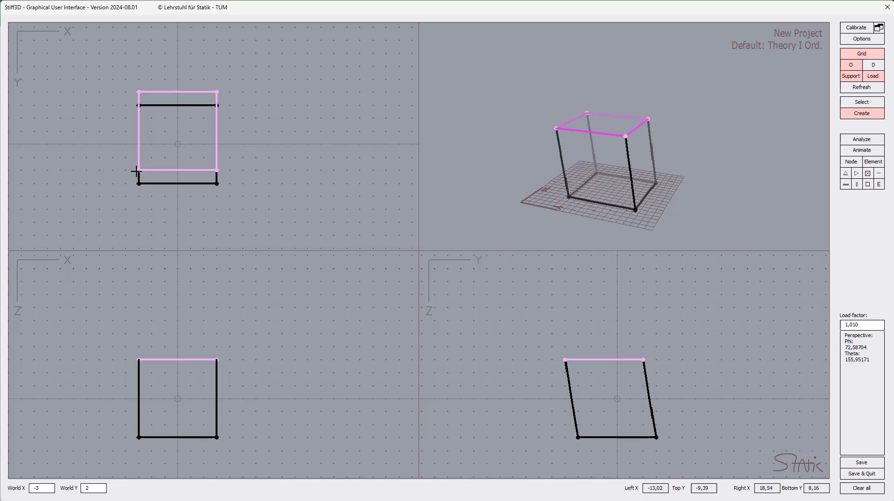
pyautogui.moveTo(136, 171)
pyautogui.mouseDown()
pyautogui.moveTo(116, 180)
pyautogui.moveTo(112, 202)
pyautogui.moveTo(139, 211)
pyautogui.moveTo(141, 183)
pyautogui.mouseUp()
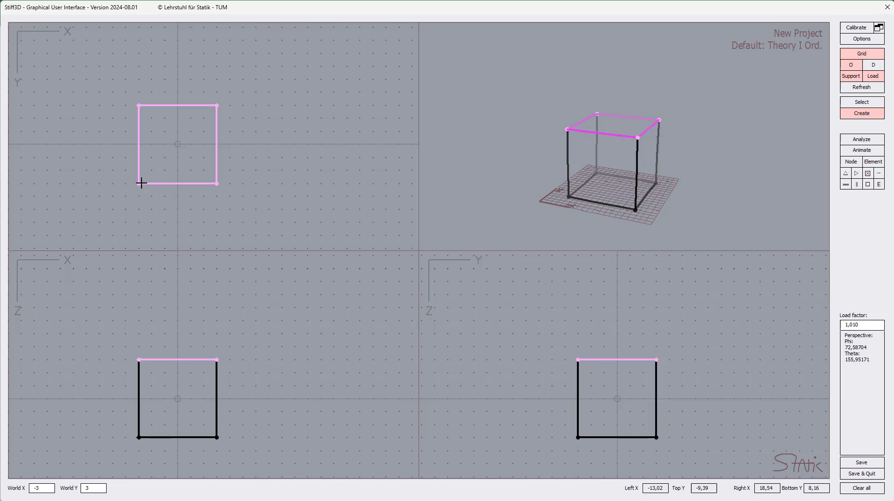
pyautogui.click(298, 338)
# Step: Copy the whole cube with a top corner node as reference and paste duplicates at X 7, Z -5 and X -8, Z -10
pyautogui.moveTo(128, 345); pyautogui.dragTo(214, 438)
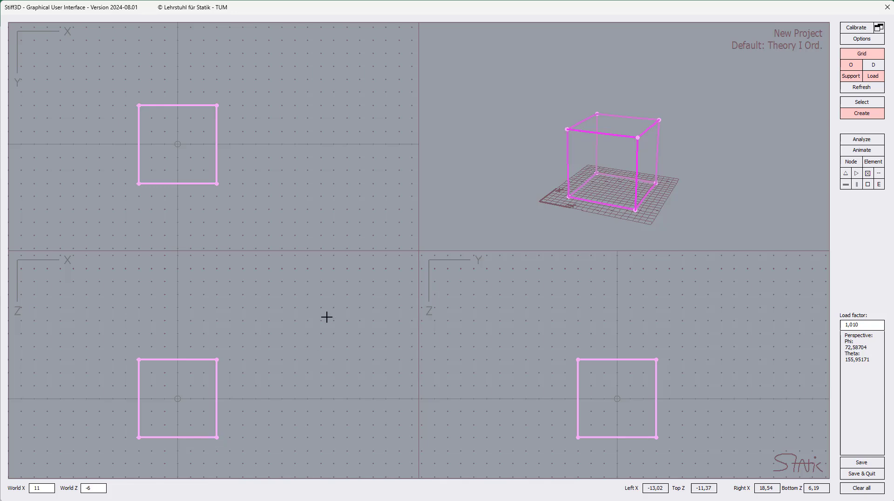
pyautogui.click(314, 325)
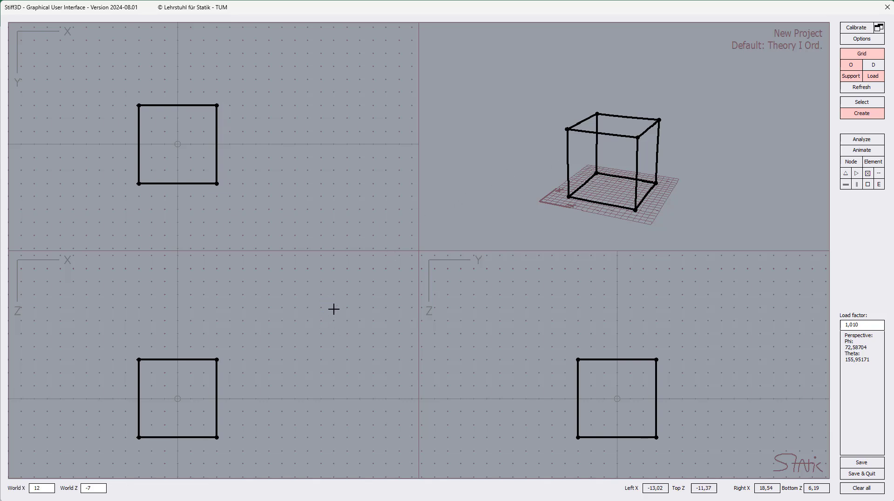
pyautogui.moveTo(100, 327); pyautogui.dragTo(272, 462)
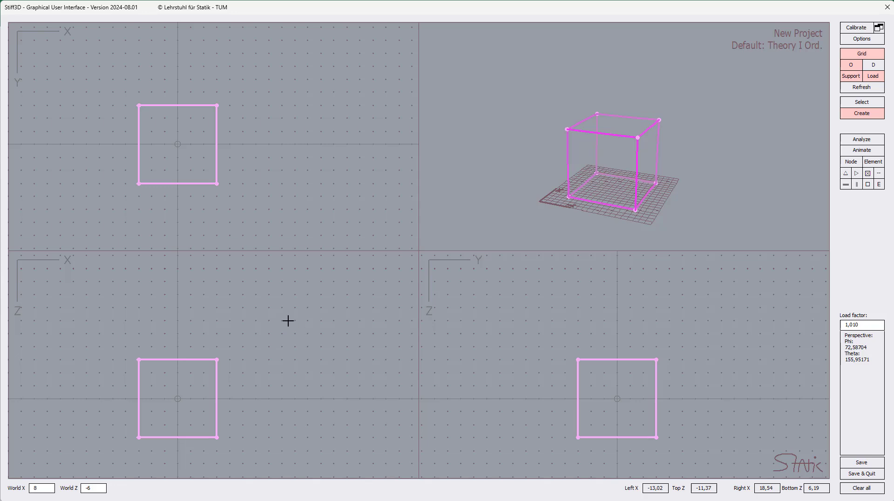
pyautogui.rightClick(261, 281)
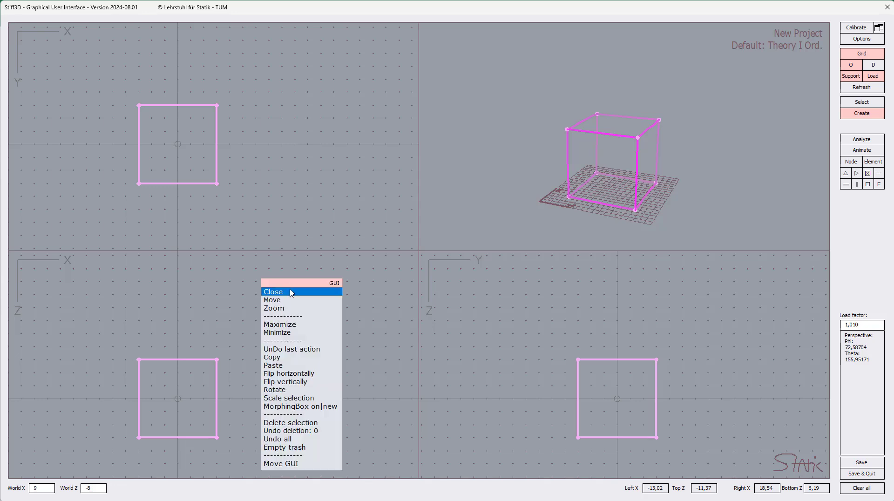
pyautogui.click(285, 359)
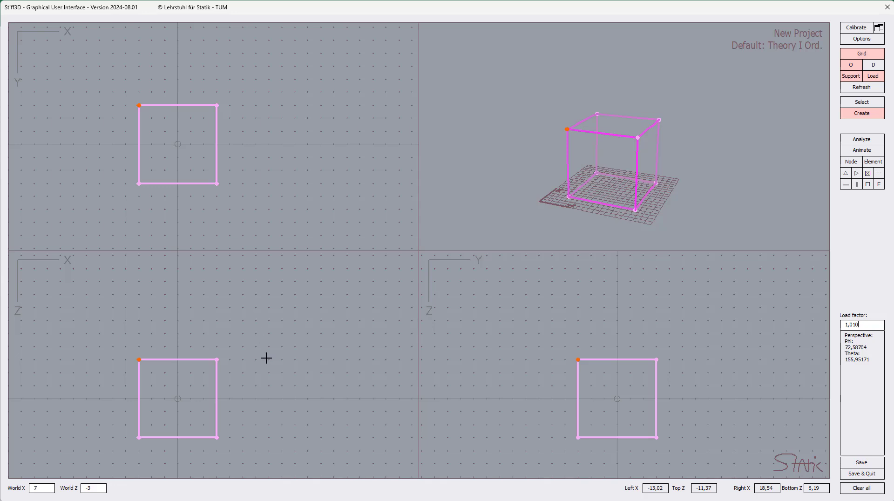
pyautogui.rightClick(270, 332)
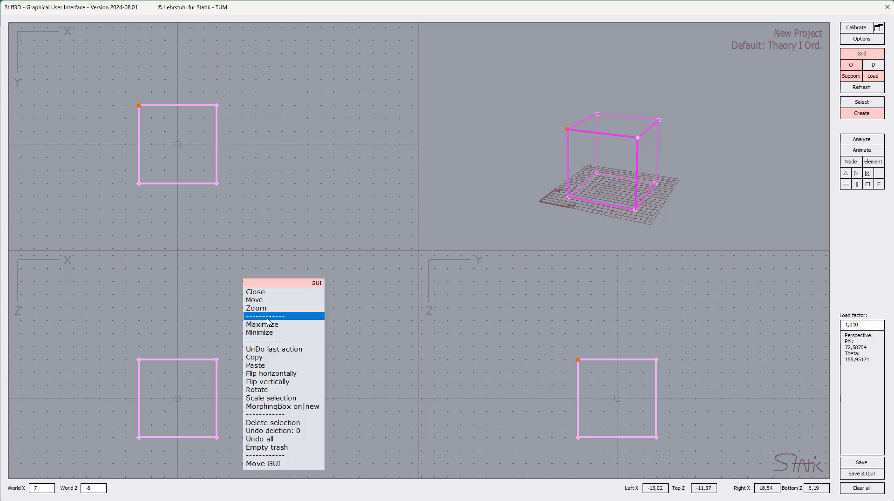
pyautogui.click(264, 366)
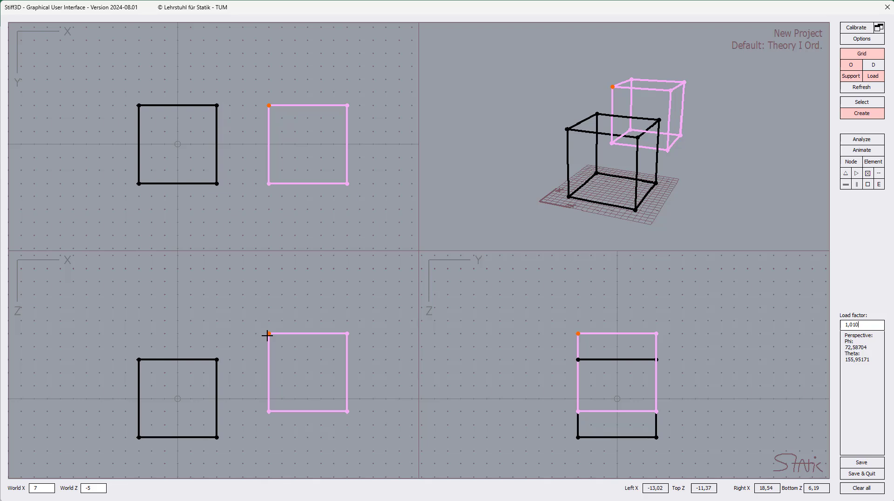
pyautogui.rightClick(72, 269)
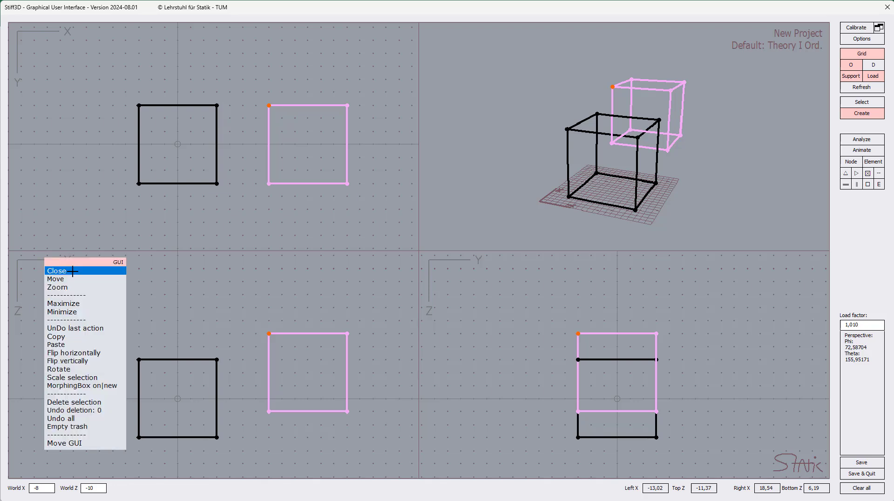
pyautogui.click(83, 344)
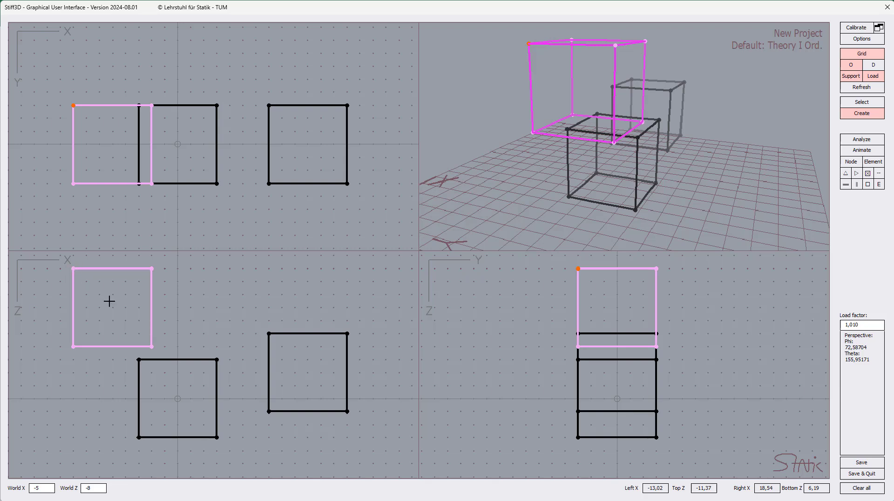
# Step: Add the other pasted cube to the selection and delete both duplicates with the Revocably option
pyautogui.moveTo(252, 302); pyautogui.dragTo(367, 422)
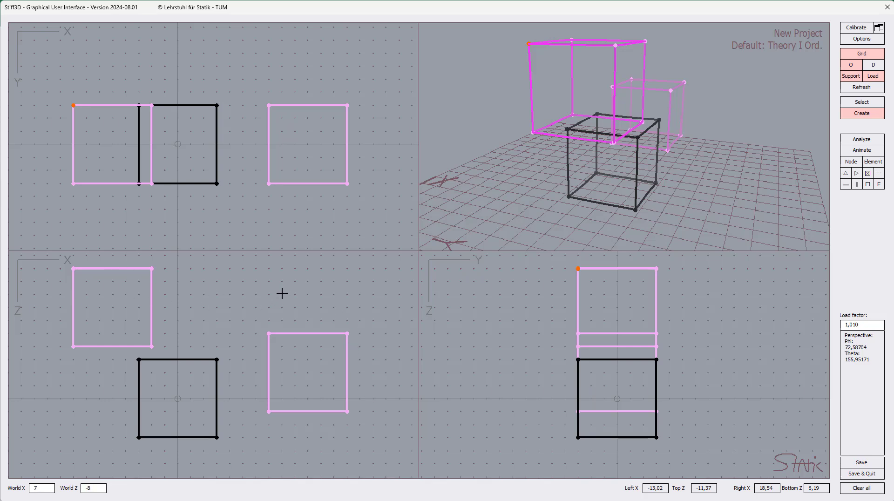
pyautogui.rightClick(339, 281)
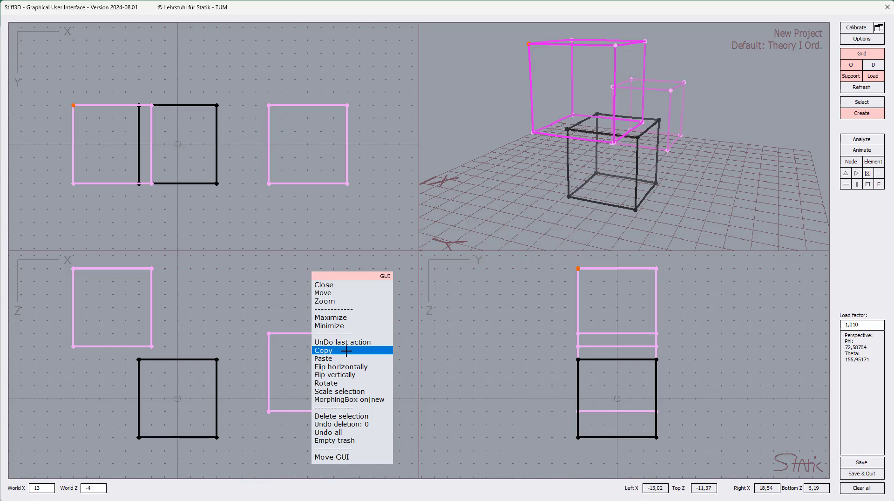
pyautogui.click(352, 415)
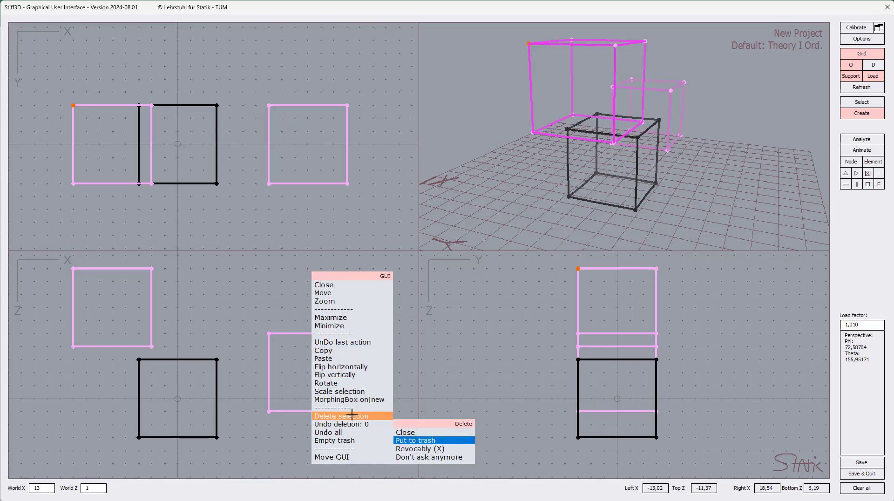
pyautogui.click(421, 449)
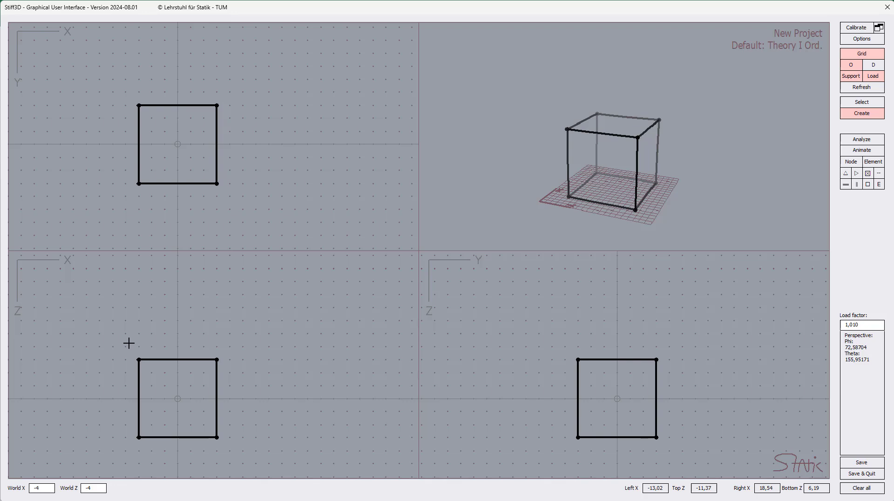
# Step: Copy the whole cube again and paste duplicates at X 8, Z -5; X 5, Z -8; and X 15, Z -8
pyautogui.moveTo(129, 343); pyautogui.dragTo(231, 457)
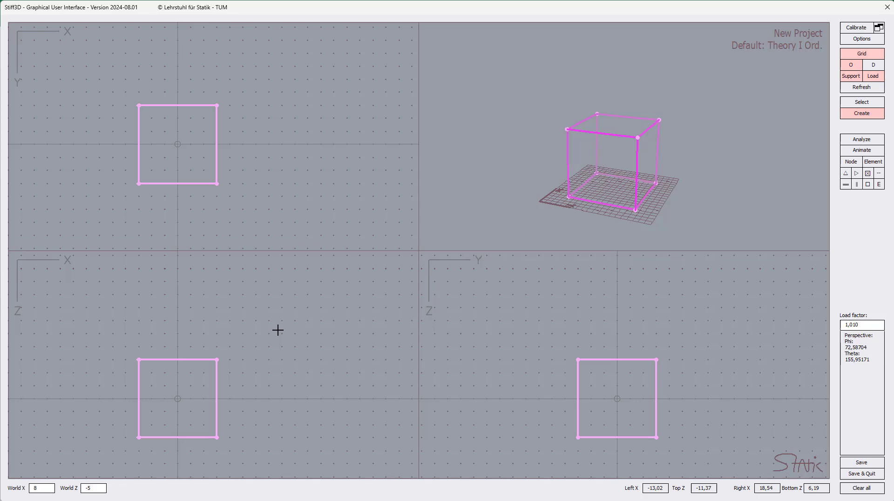
pyautogui.press('Tab')
pyautogui.click(278, 330)
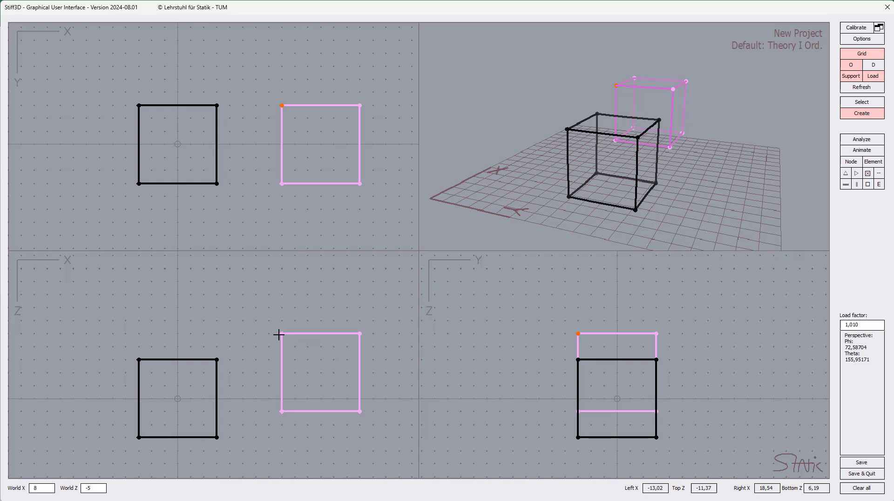
pyautogui.click(243, 294)
pyautogui.click(368, 293)
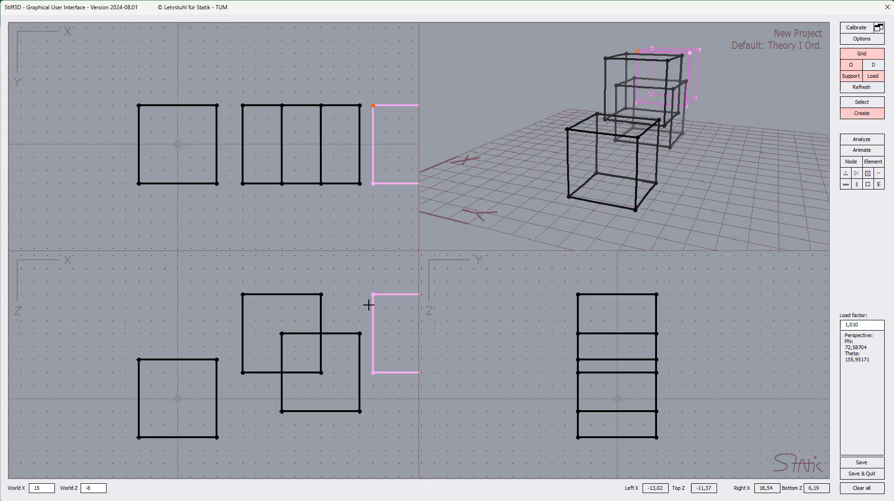
# Step: Delete the three selected duplicate cubes, keeping only the original cube
pyautogui.rightClick(317, 276)
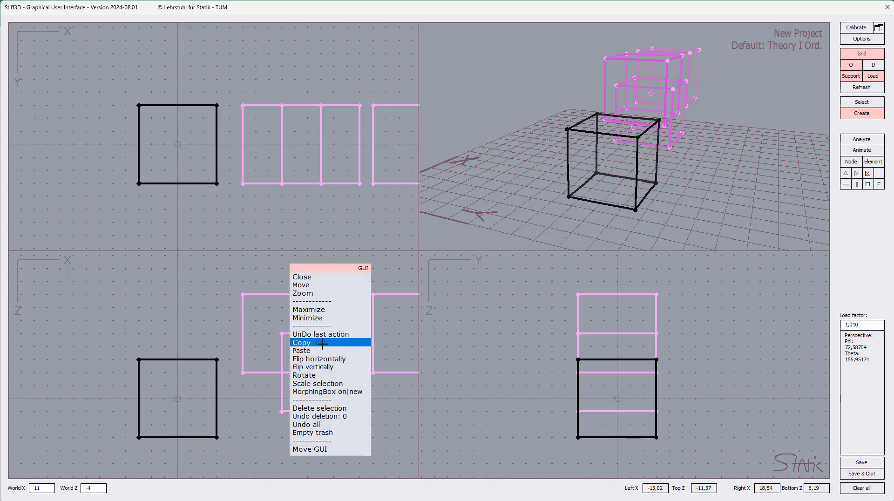
pyautogui.click(328, 408)
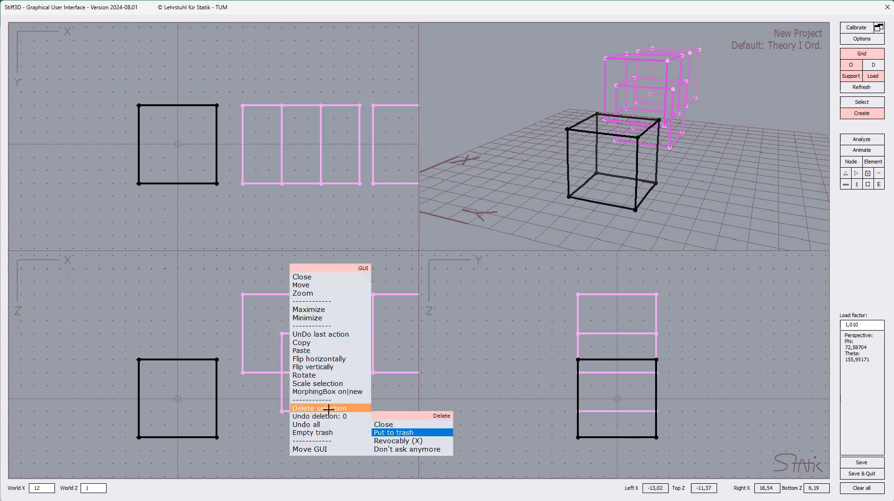
pyautogui.click(398, 449)
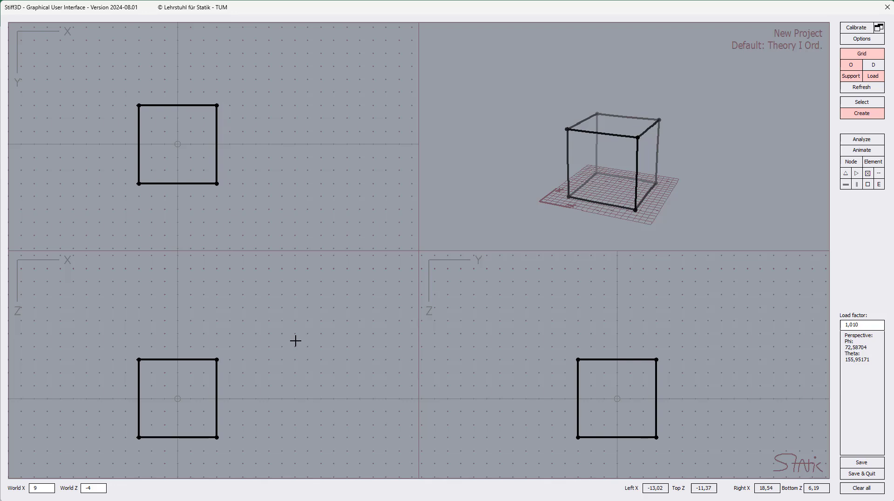
# Step: Read the XZ pad's overview of keyboard short-cuts, close it, and try moving and zooming the 2D view
pyautogui.hotkey('ctrl', 'i')
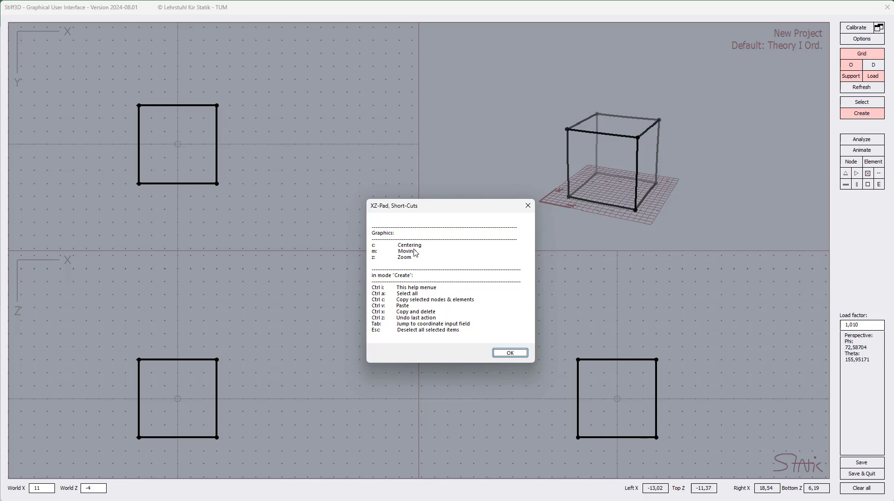
pyautogui.click(522, 353)
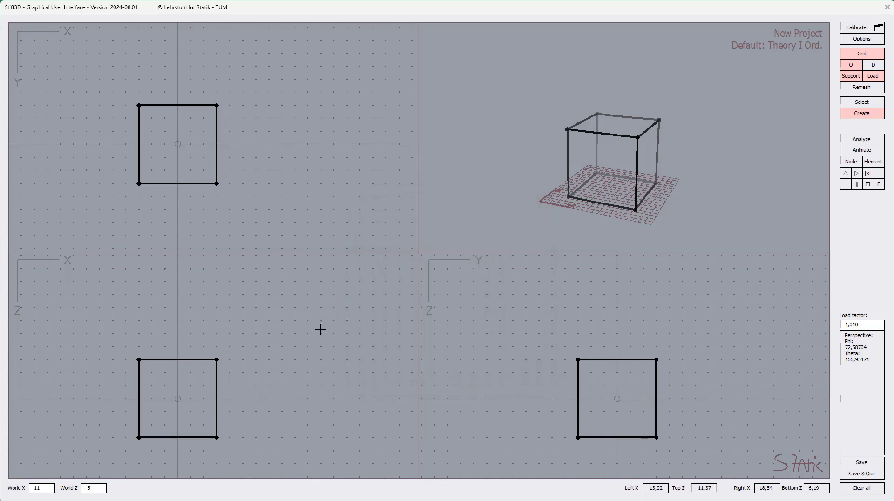
pyautogui.moveTo(320, 328)
pyautogui.mouseDown(button='middle')
pyautogui.moveTo(325, 314)
pyautogui.moveTo(339, 316)
pyautogui.moveTo(329, 331)
pyautogui.mouseUp(button='middle')
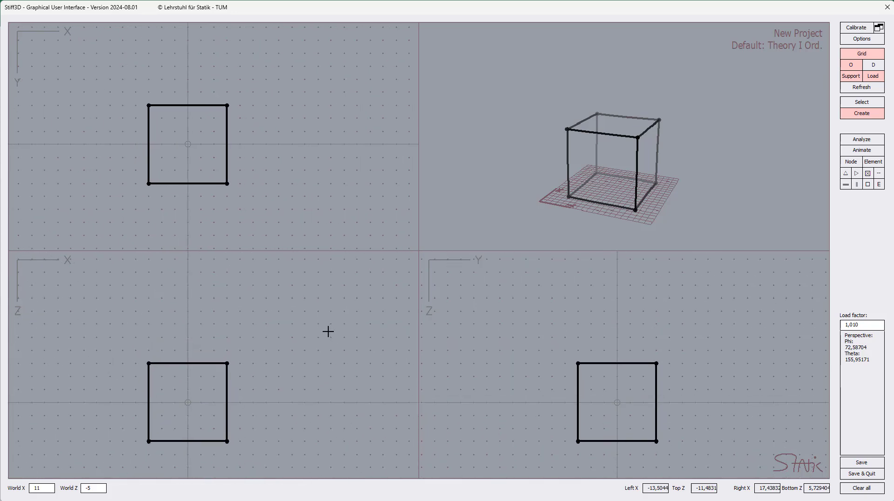
pyautogui.moveTo(328, 332)
pyautogui.mouseDown(button='right')
pyautogui.moveTo(330, 343)
pyautogui.moveTo(329, 336)
pyautogui.mouseUp(button='right')
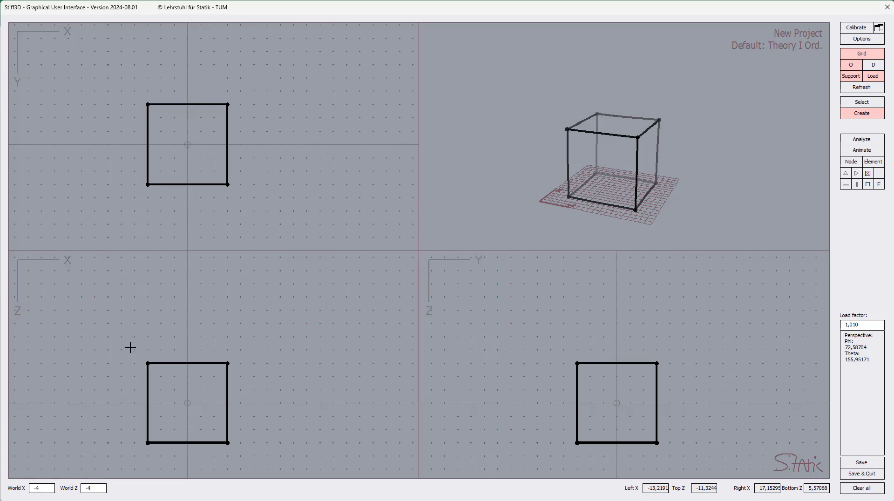
pyautogui.moveTo(130, 347); pyautogui.dragTo(240, 453)
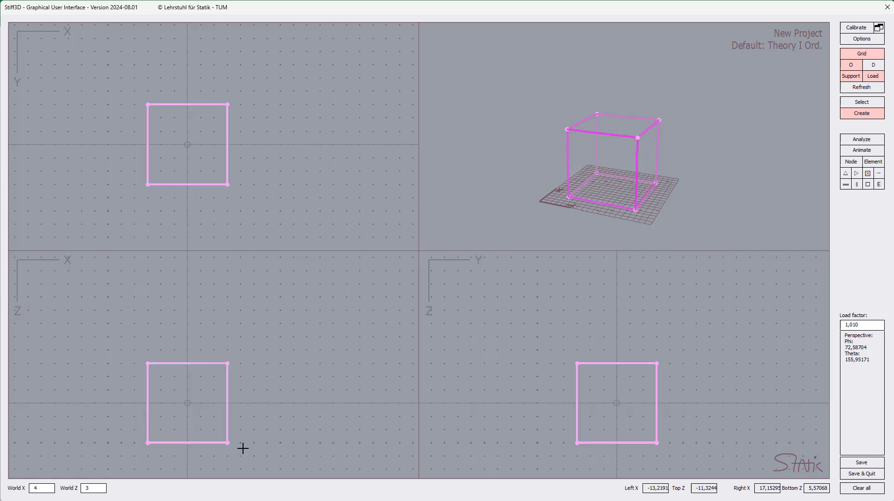
pyautogui.rightClick(292, 300)
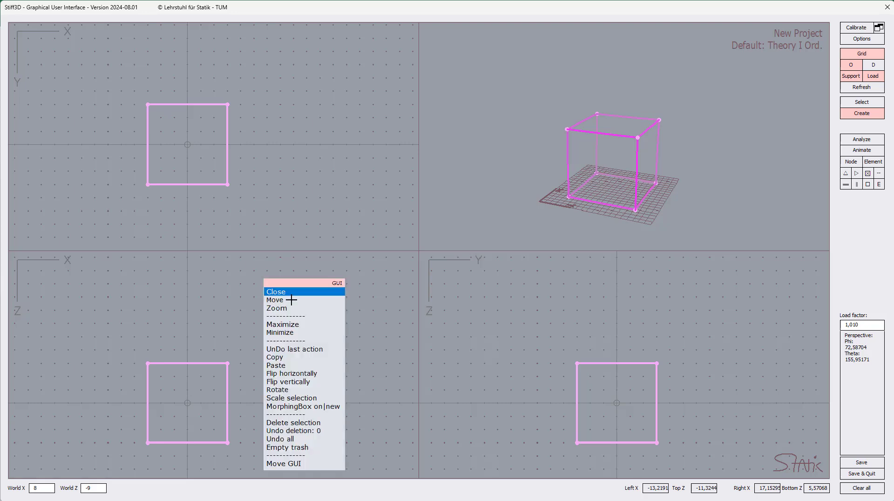
pyautogui.click(292, 357)
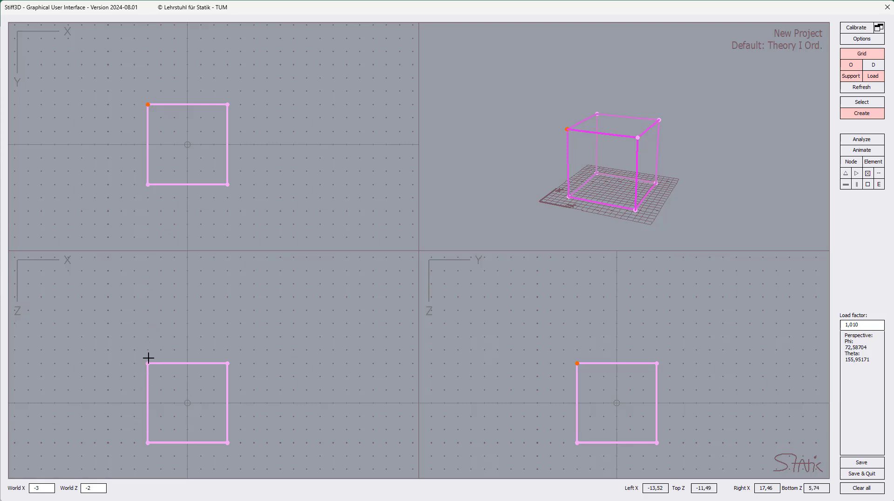
pyautogui.click(148, 443)
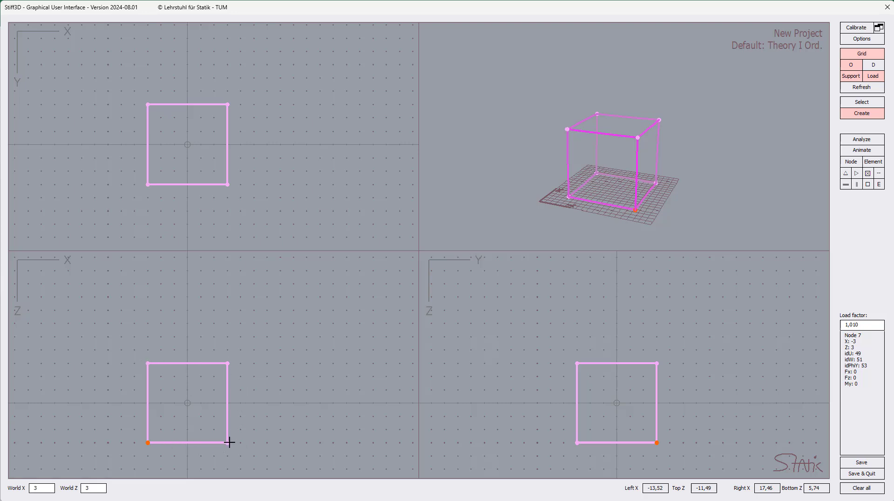
pyautogui.click(227, 363)
pyautogui.click(148, 364)
pyautogui.moveTo(649, 218); pyautogui.dragTo(206, 188)
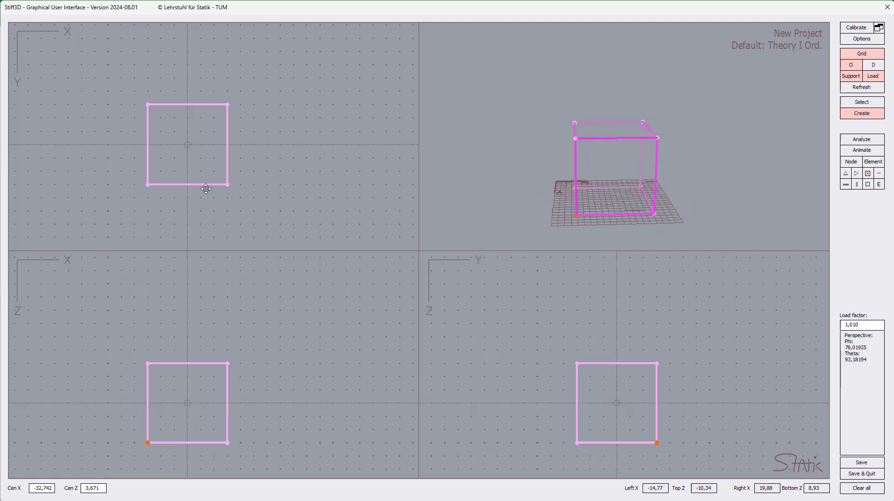
pyautogui.rightClick(551, 299)
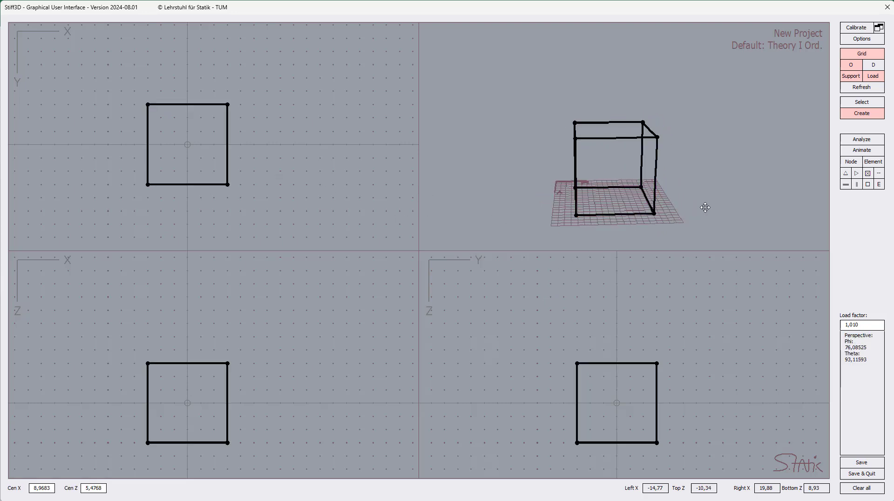
# Step: Select the whole cube and copy it with the bottom corner node at X -3, Y 3, Z 3 as reference
pyautogui.moveTo(136, 326); pyautogui.dragTo(269, 463)
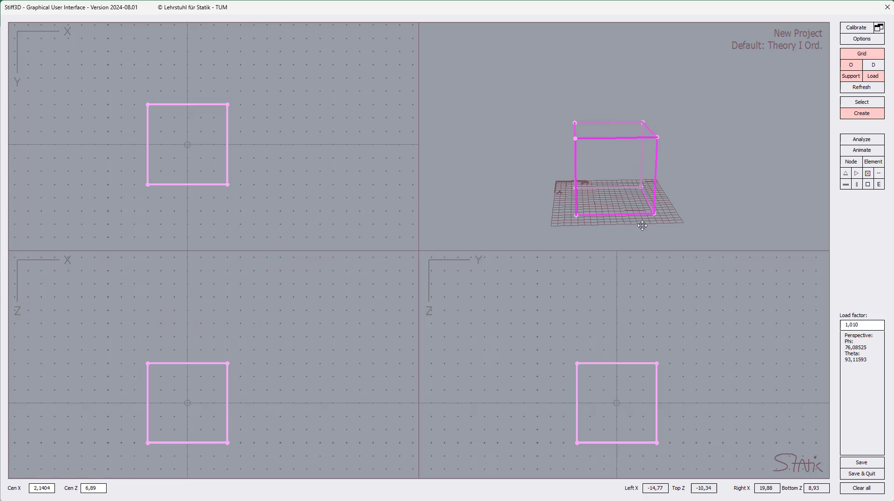
pyautogui.moveTo(710, 196); pyautogui.dragTo(553, 193)
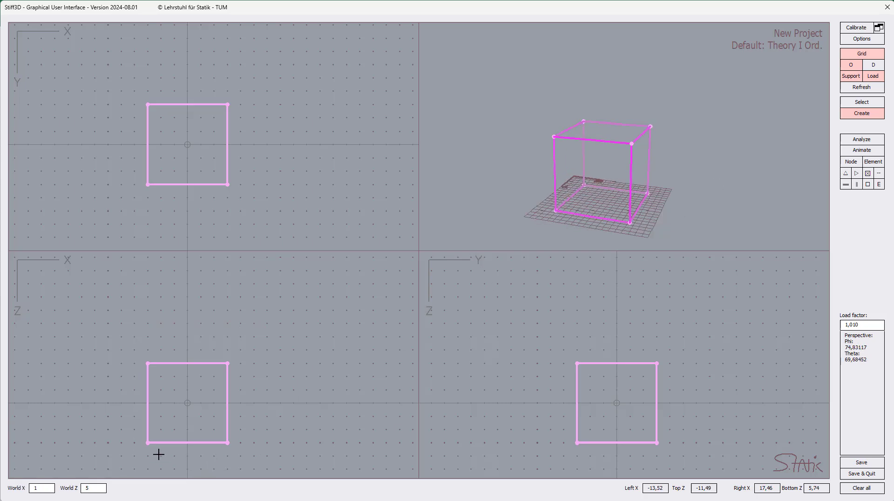
pyautogui.rightClick(312, 345)
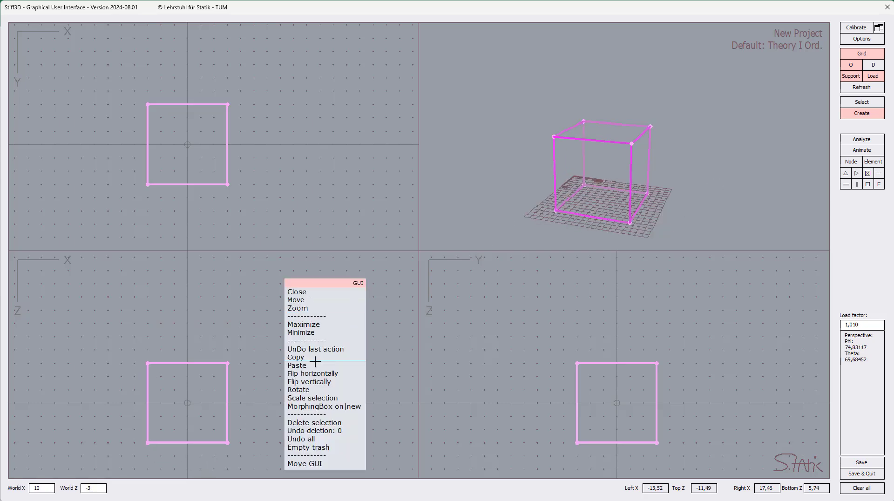
pyautogui.click(312, 357)
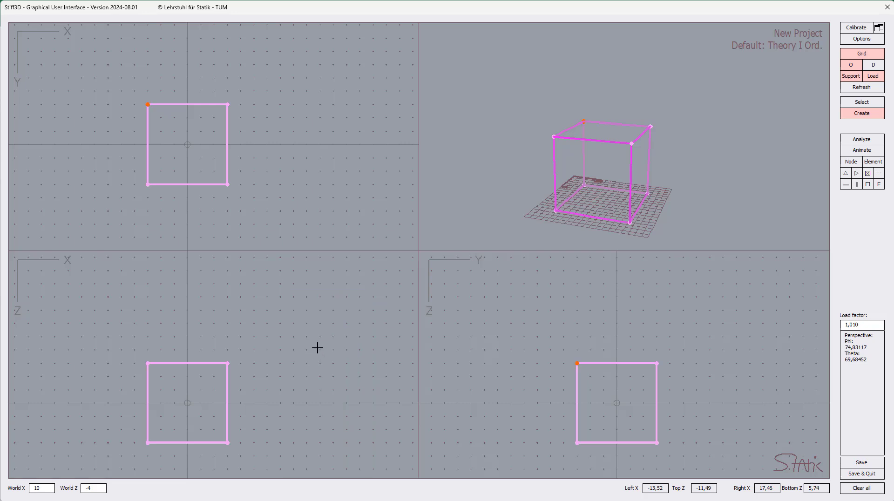
pyautogui.click(147, 443)
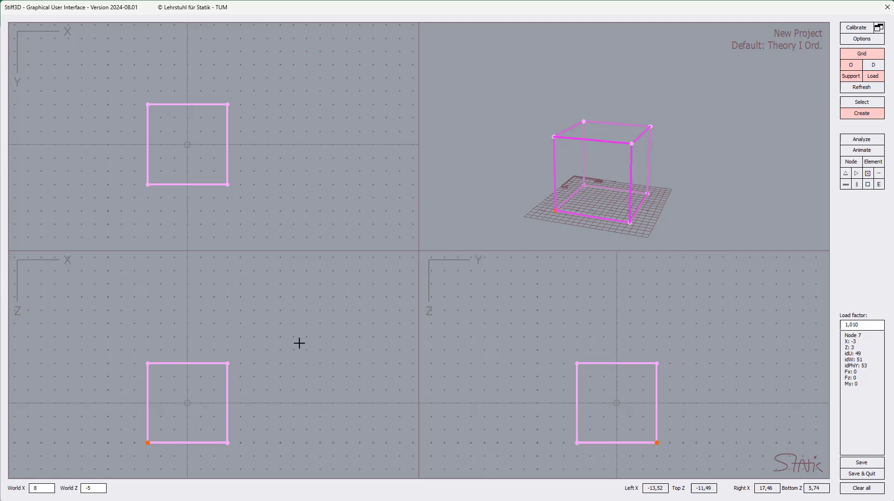
# Step: Paste the buffered cube onto the corner node at X -3, Z -3 to stack it on the original, and deselect it
pyautogui.rightClick(147, 363)
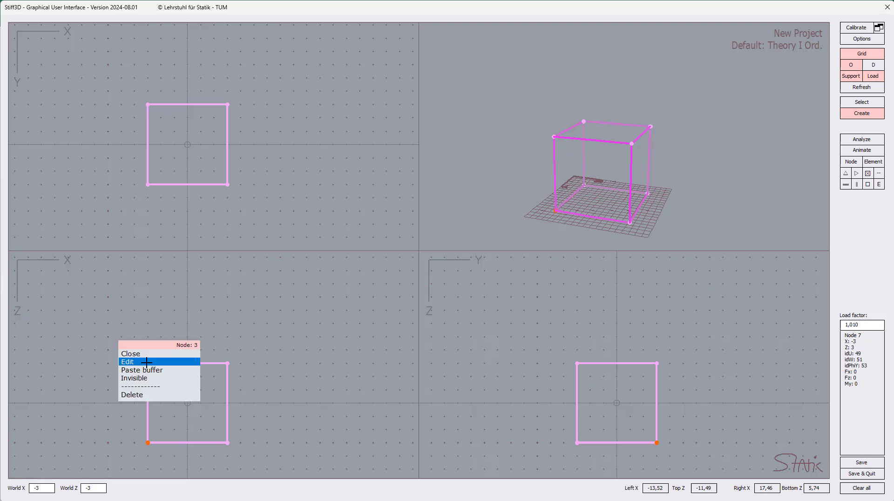
pyautogui.click(153, 369)
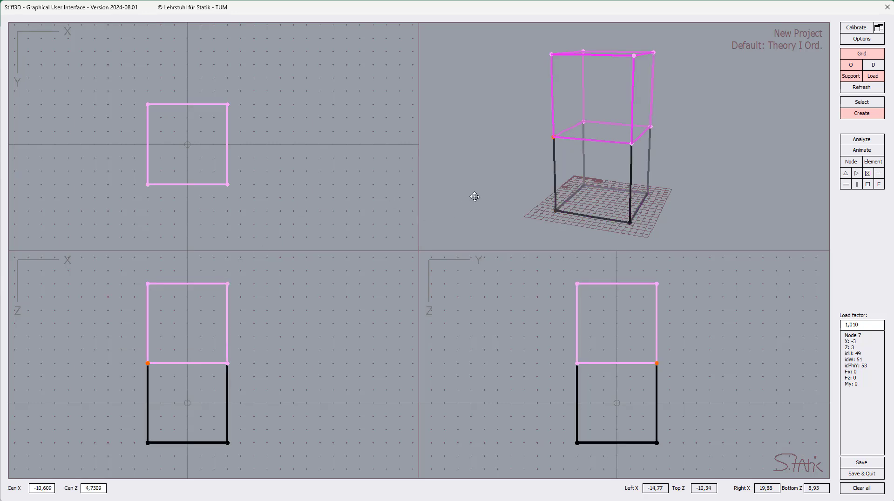
pyautogui.moveTo(507, 179); pyautogui.dragTo(466, 195)
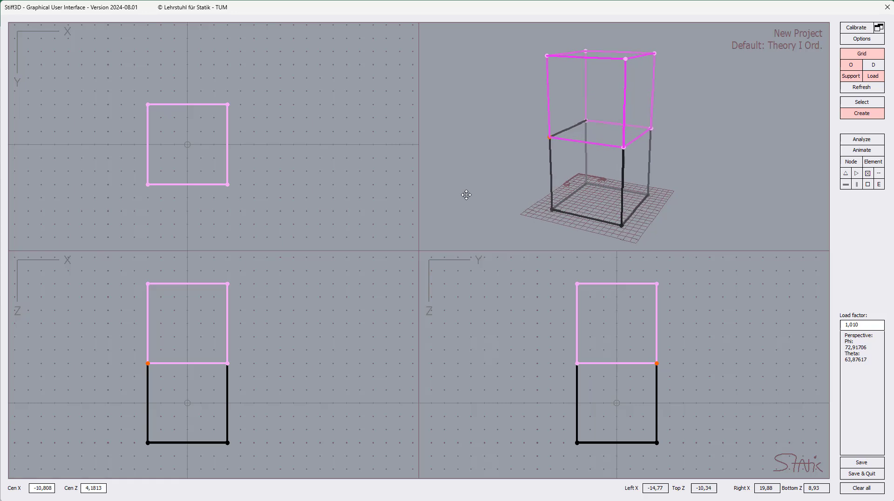
pyautogui.click(327, 326)
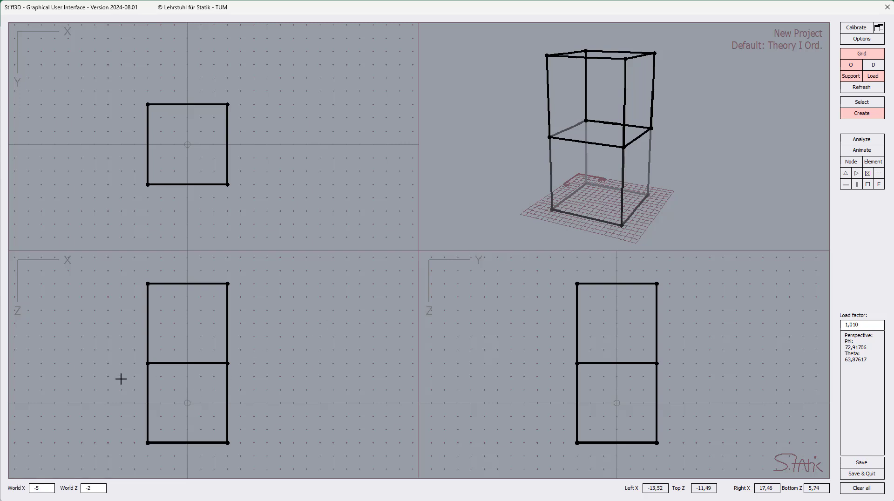
# Step: Copy the lower cube with its bottom corner node at X -3, Y -3 as reference and paste a duplicate beside it
pyautogui.moveTo(131, 357); pyautogui.dragTo(255, 459)
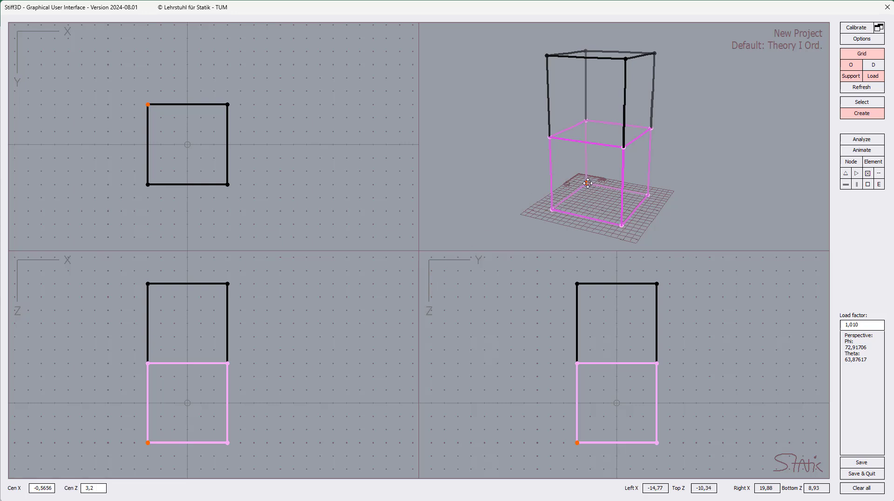
pyautogui.rightClick(649, 195)
pyautogui.click(637, 189)
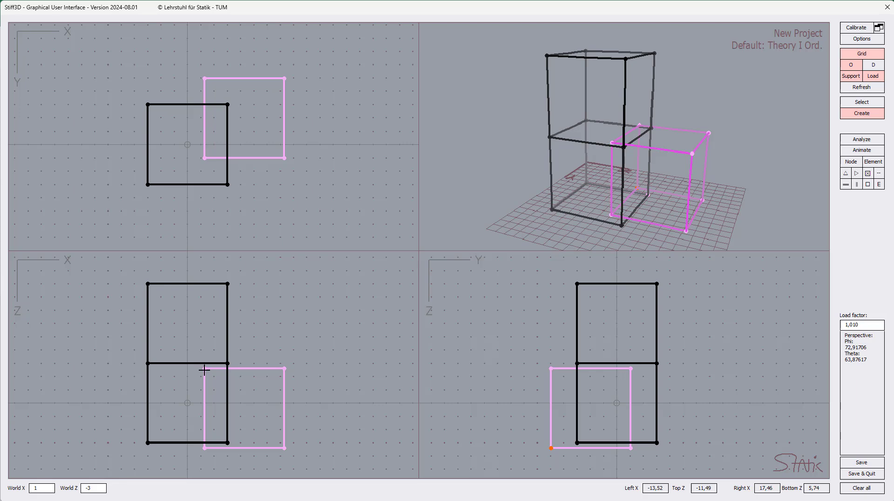
# Step: Try to move the pasted cube further along X by its upper corner, and undo that move
pyautogui.moveTo(203, 370); pyautogui.dragTo(232, 380)
pyautogui.rightClick(320, 317)
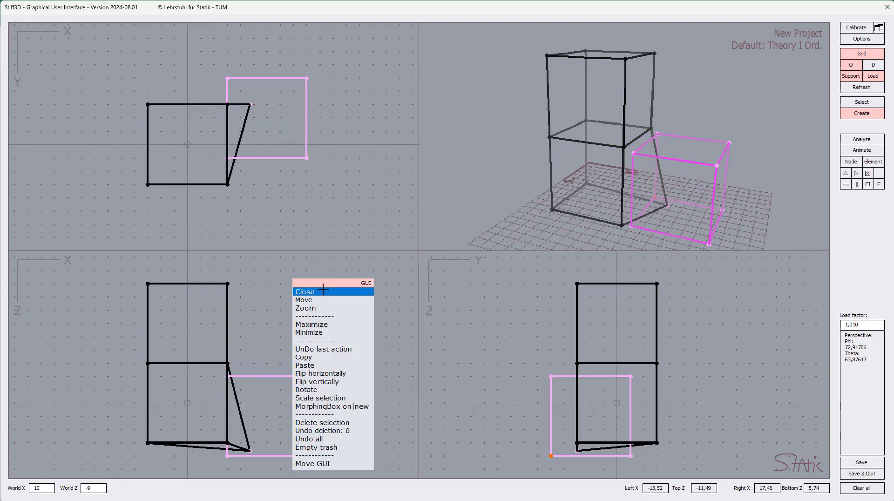
pyautogui.click(321, 347)
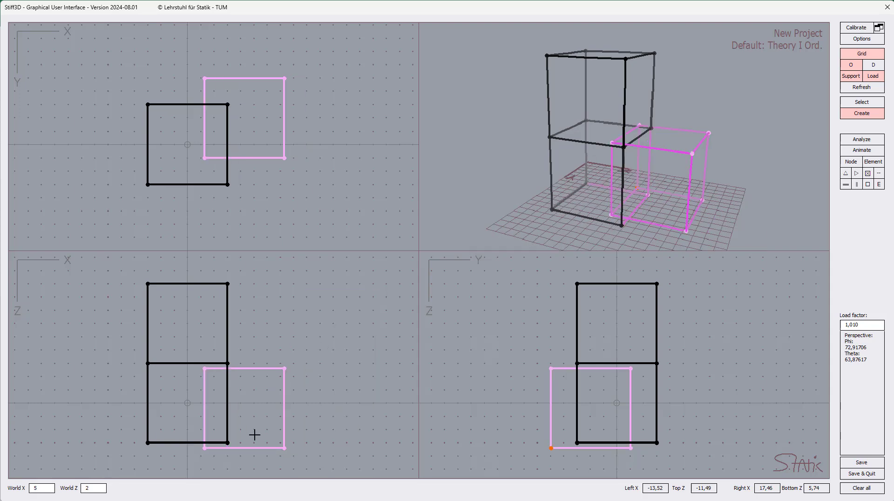
# Step: Move the pasted cube by its upper corner node until it adjoins the lower cube along X 3, and deselect it
pyautogui.click(203, 372)
pyautogui.moveTo(201, 371); pyautogui.dragTo(256, 363)
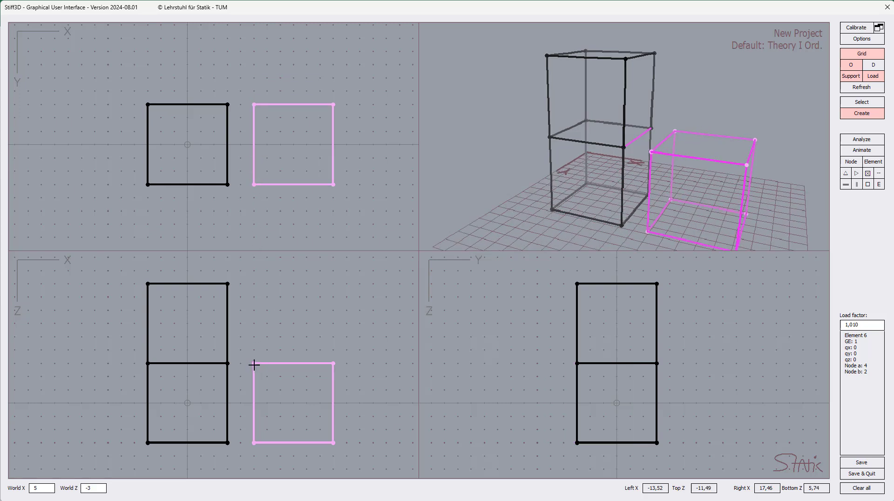
pyautogui.click(309, 304)
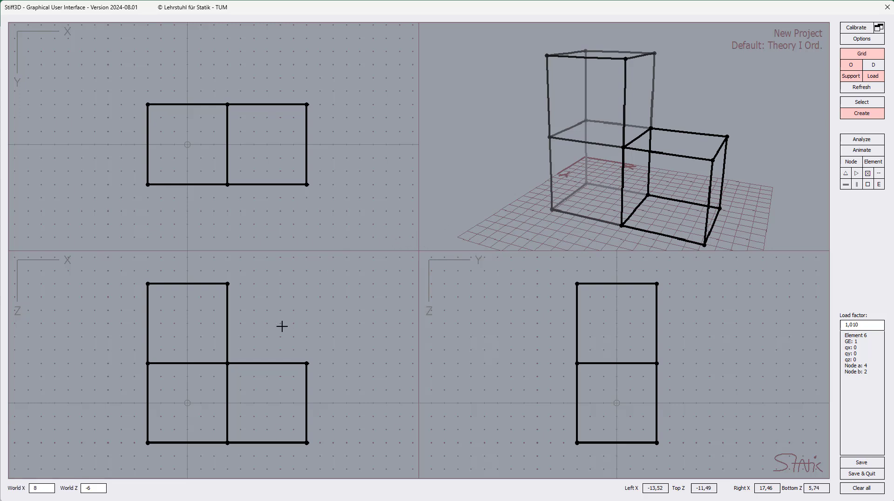
# Step: Test the nodes shared by the adjoining cubes by selecting them, moving the bottom one at X 3, Y -3, and returning it to its place
pyautogui.click(624, 146)
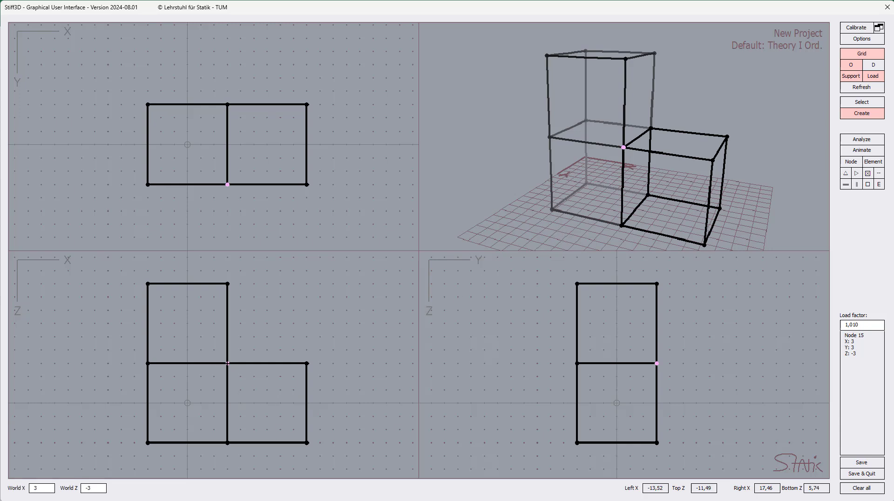
pyautogui.moveTo(227, 363)
pyautogui.mouseDown()
pyautogui.moveTo(244, 361)
pyautogui.moveTo(251, 343)
pyautogui.moveTo(197, 343)
pyautogui.moveTo(195, 395)
pyautogui.moveTo(259, 391)
pyautogui.moveTo(200, 393)
pyautogui.moveTo(237, 395)
pyautogui.moveTo(245, 384)
pyautogui.moveTo(232, 381)
pyautogui.moveTo(236, 365)
pyautogui.mouseUp()
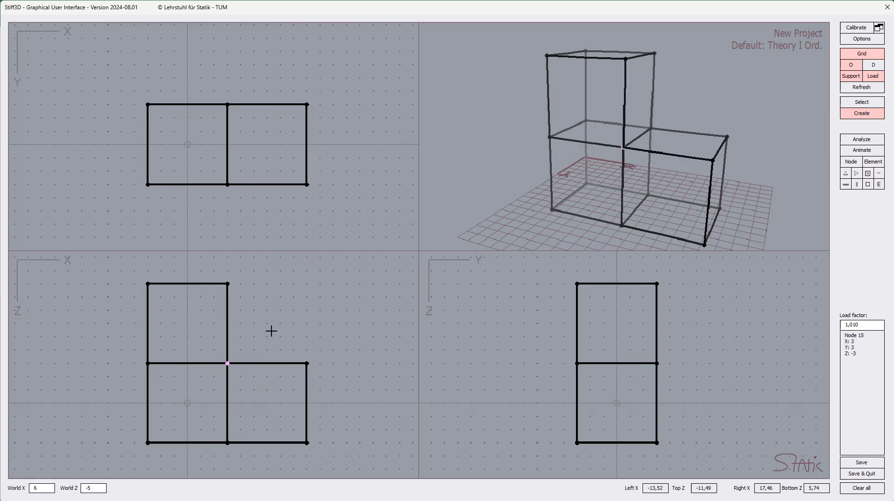
pyautogui.click(652, 194)
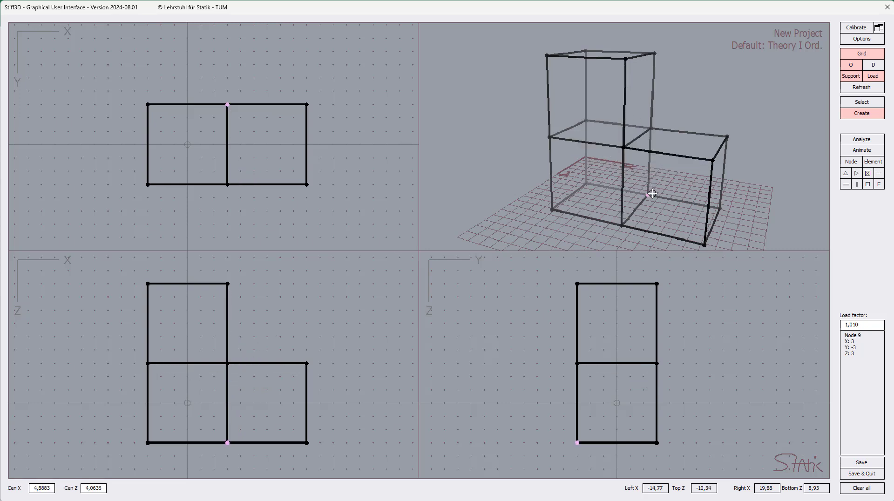
pyautogui.moveTo(225, 443); pyautogui.dragTo(200, 417)
pyautogui.moveTo(197, 450); pyautogui.dragTo(227, 440)
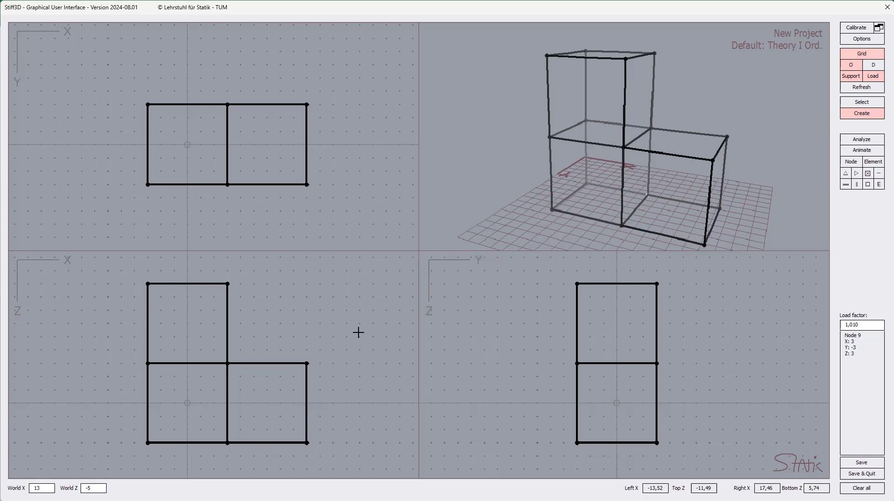